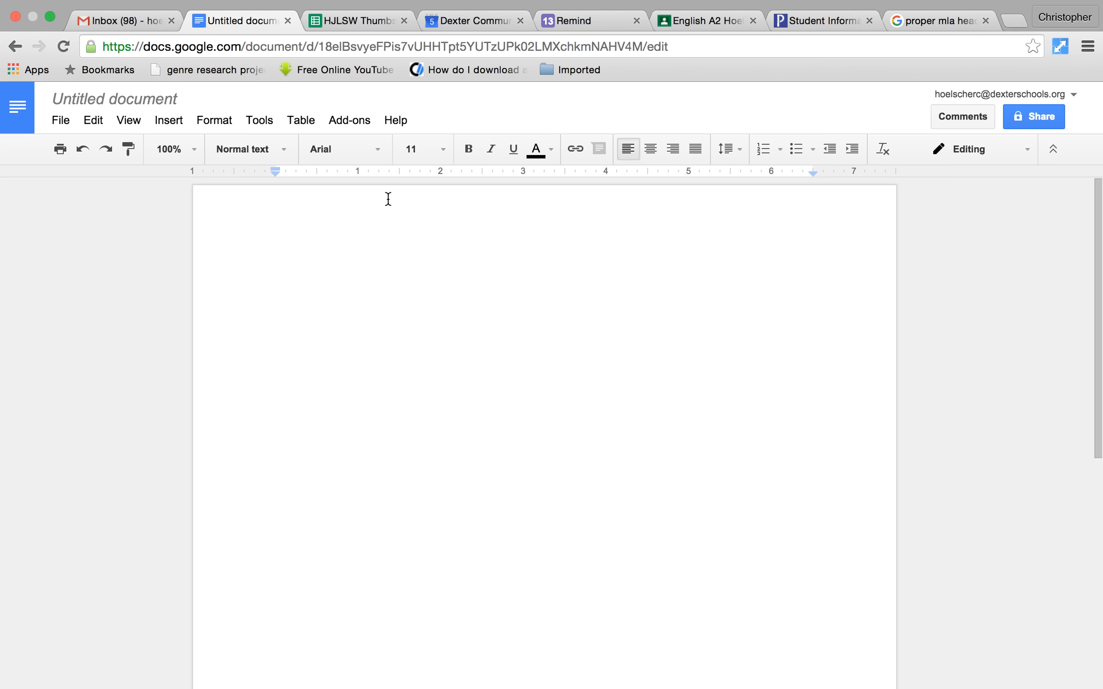
- Add a top-right automatic page number to the header, preceded by the author's surname and a space
click(185, 123)
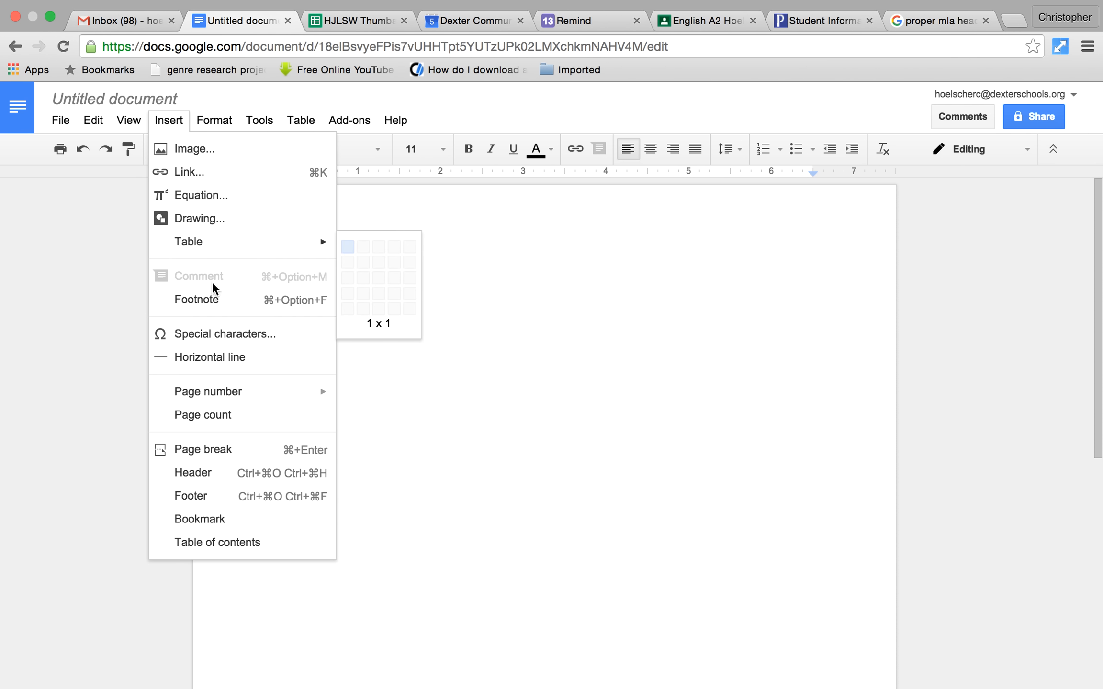
mouse_move(238, 392)
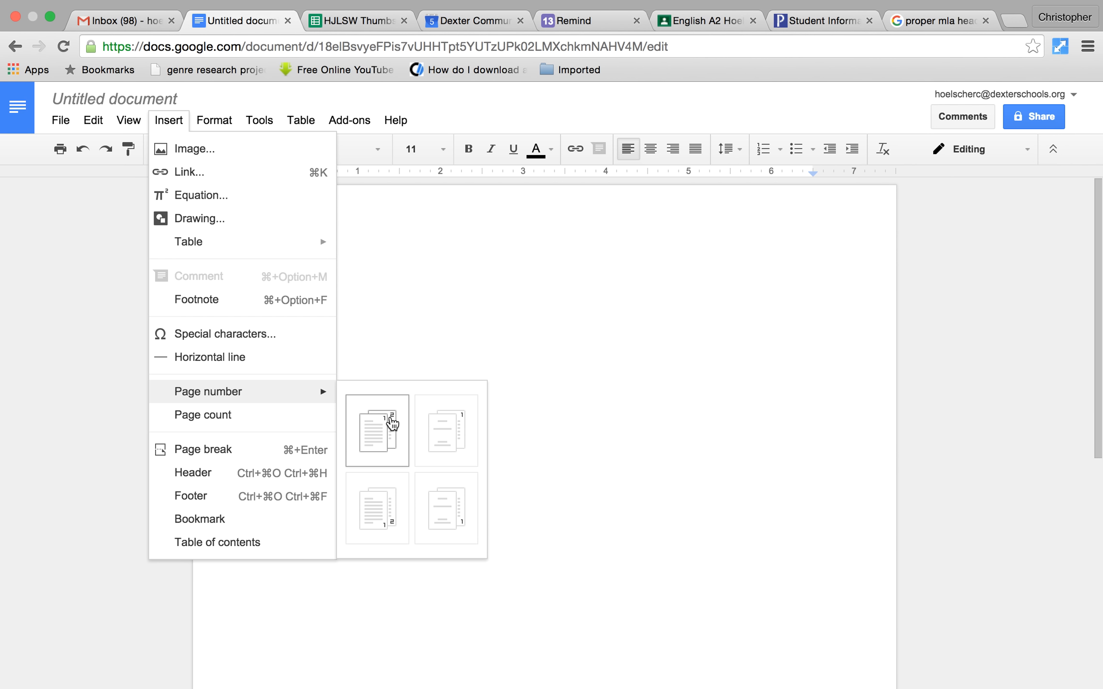
click(388, 428)
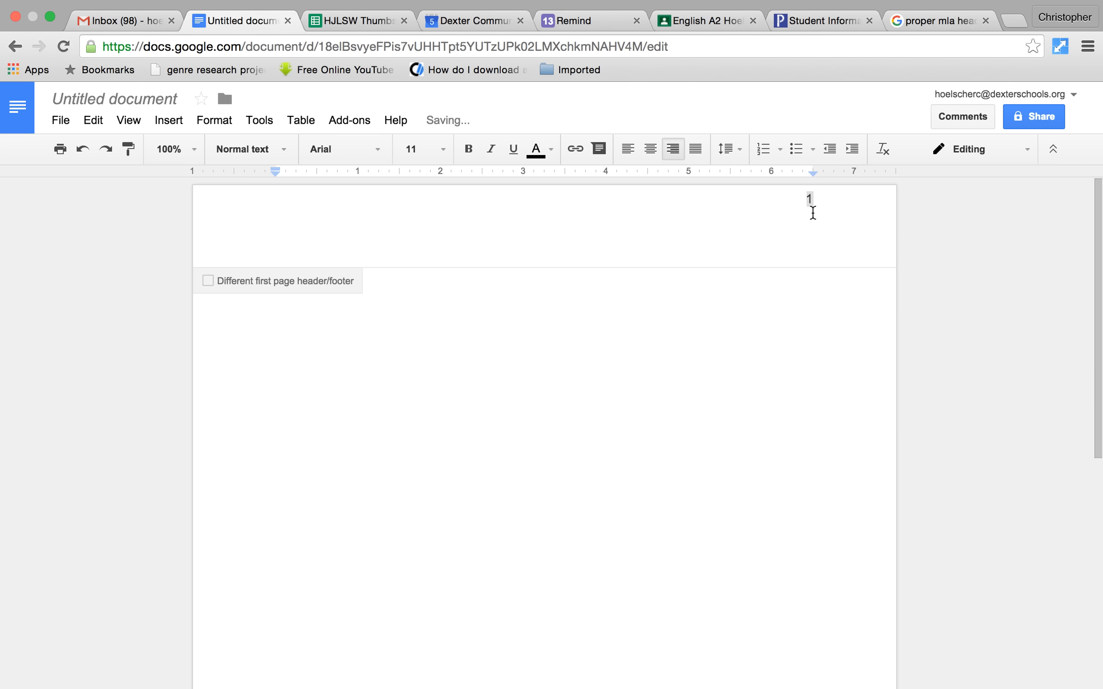
click(803, 205)
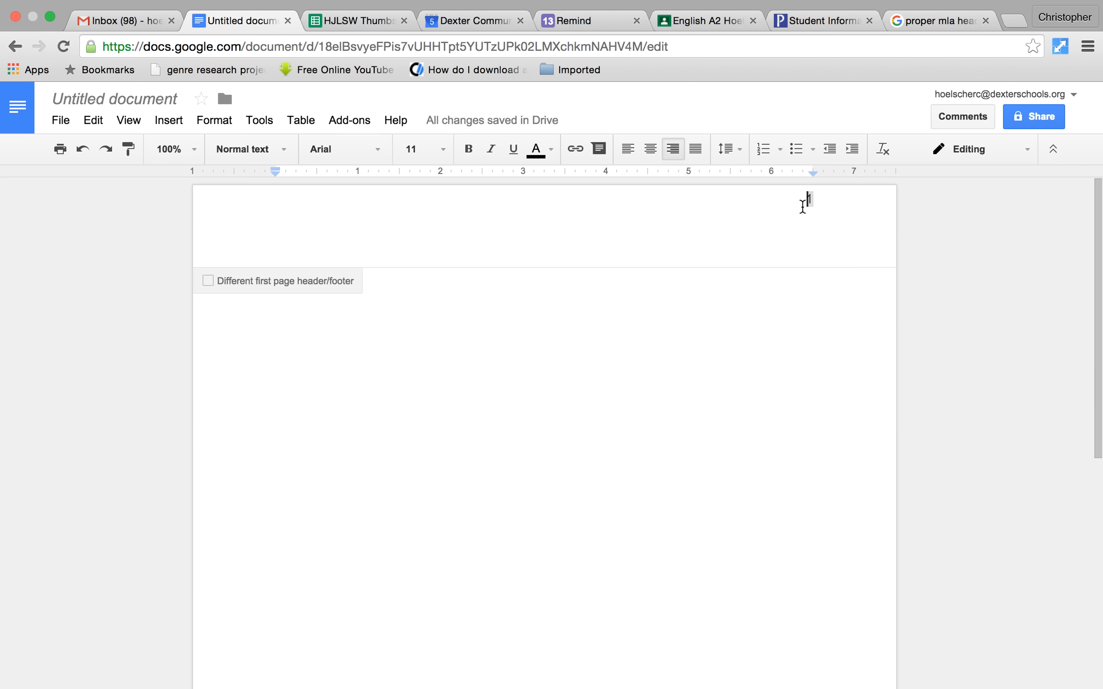
text(Hoelc)
key(BackSpace)
text(scher)
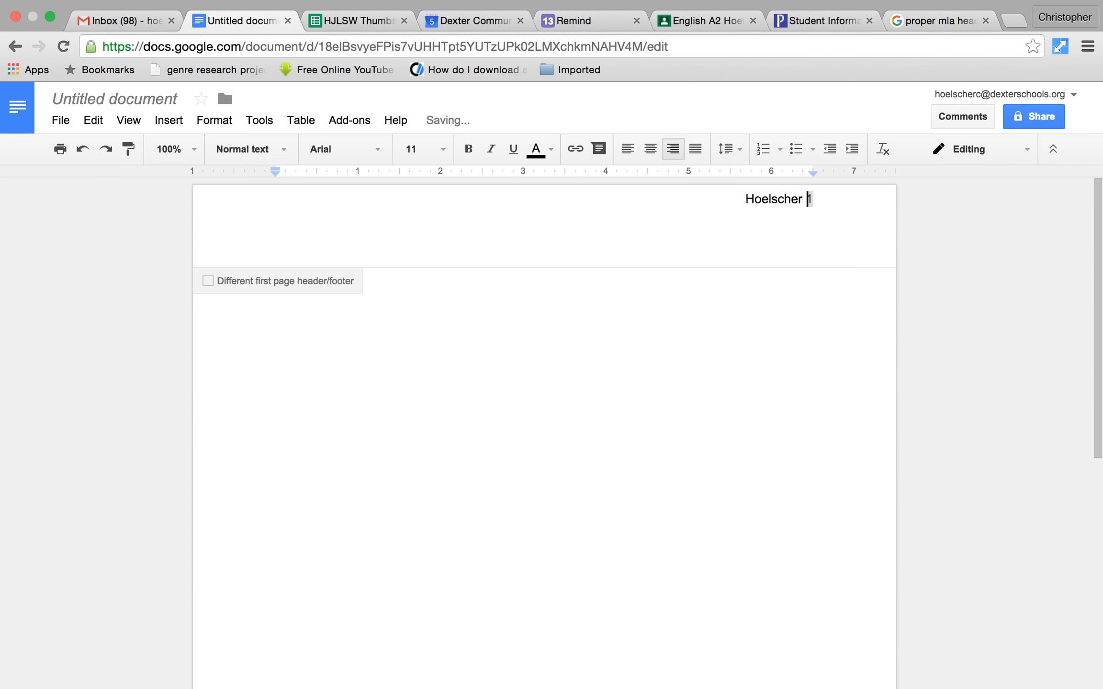
click(747, 404)
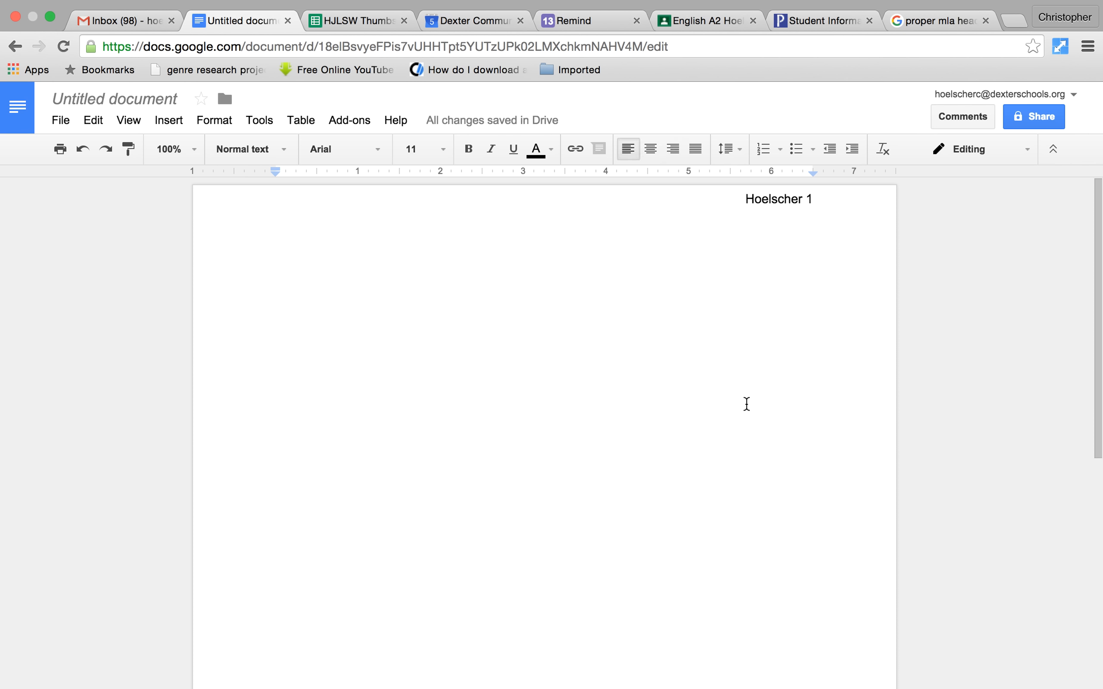
- Type the student's full name on the first body line of page 1
key(Return)
key(Return)
key(Return)
key(Return)
key(Return)
key(Return)
key(Return)
key(Return)
key(Return)
key(Return)
key(Return)
key(Return)
key(Return)
key(Return)
key(Return)
key(Return)
key(Return)
key(Return)
key(Return)
key(Return)
key(Return)
key(Return)
key(Return)
key(Return)
key(Return)
key(Return)
key(Return)
key(Return)
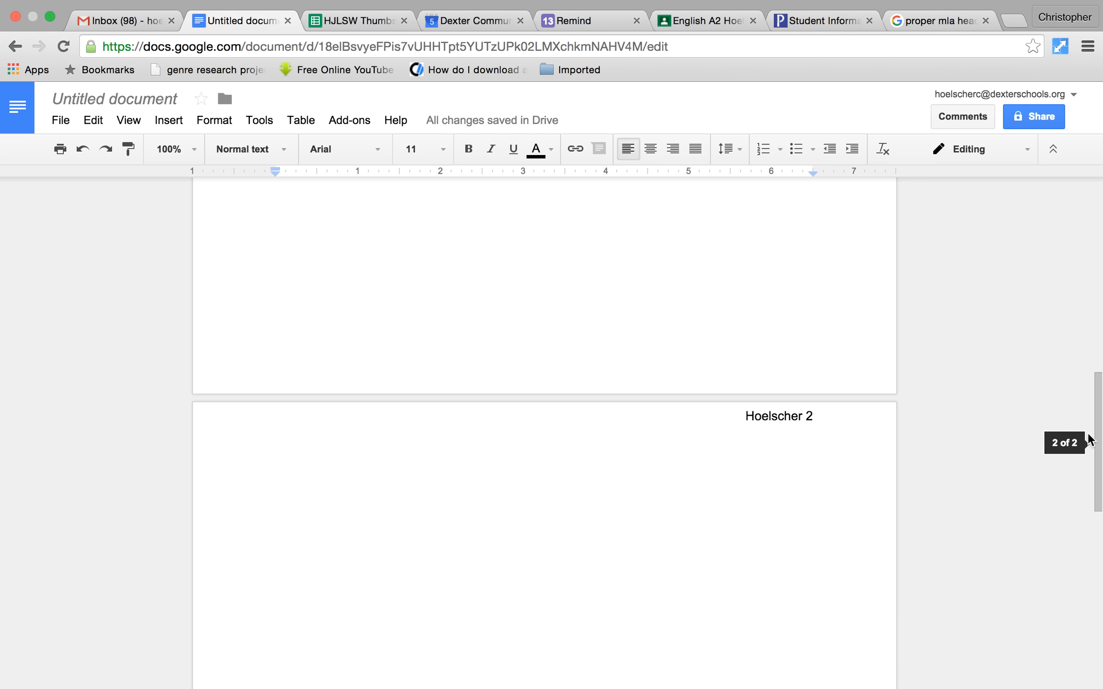
drag(1097, 438, 1097, 243)
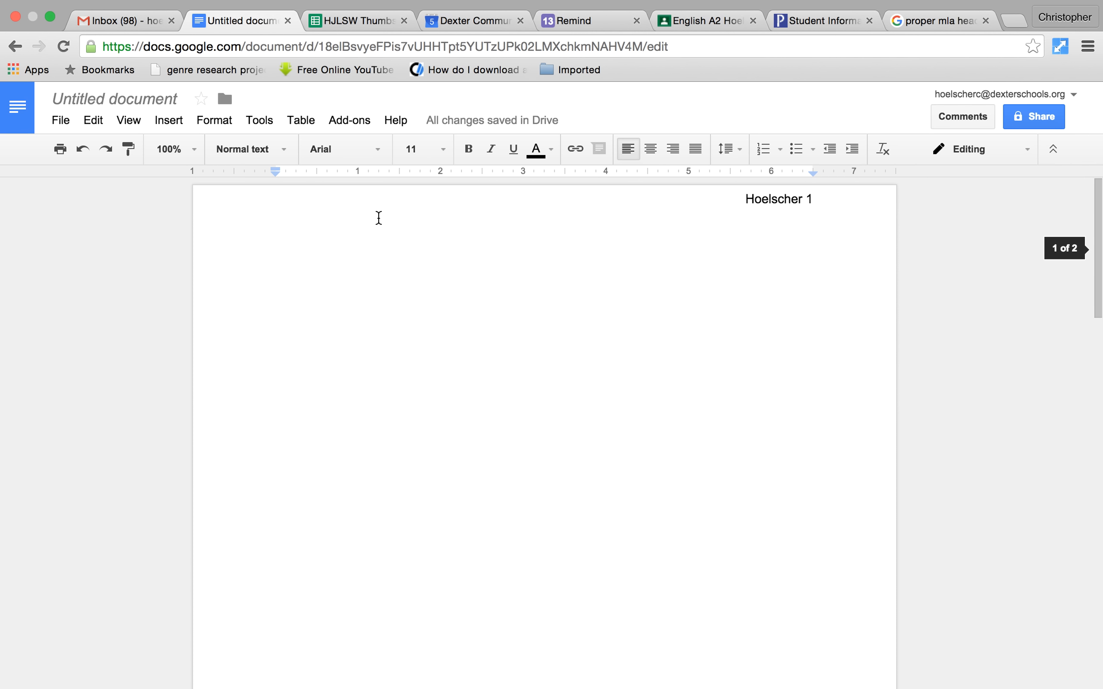
click(293, 259)
click(243, 300)
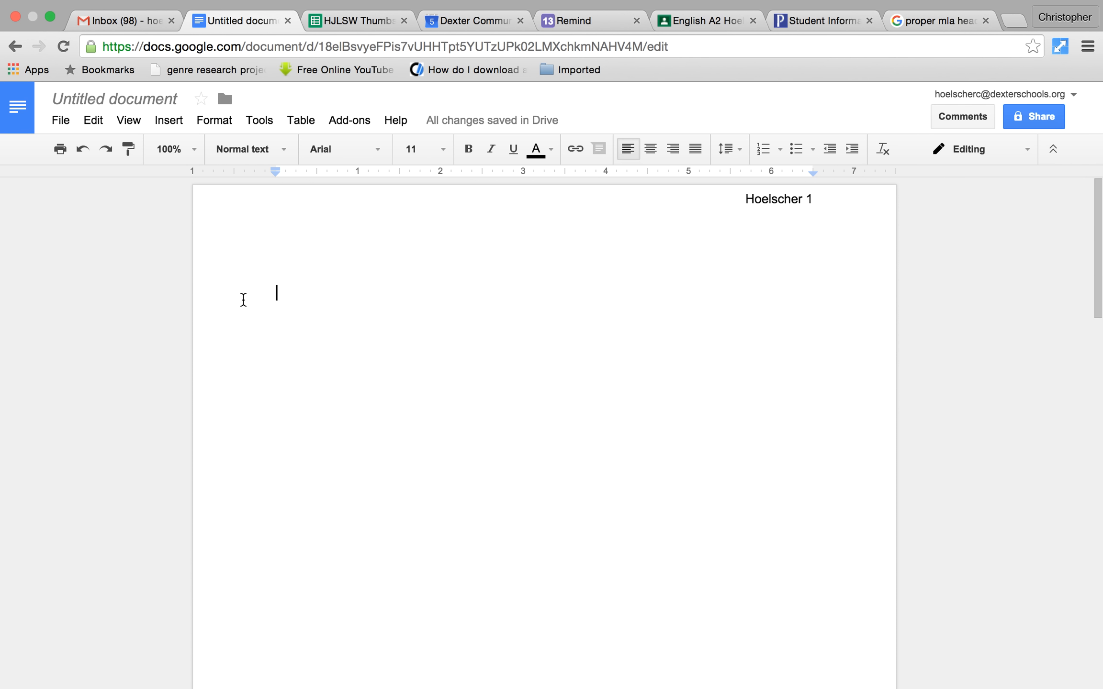
key(BackSpace)
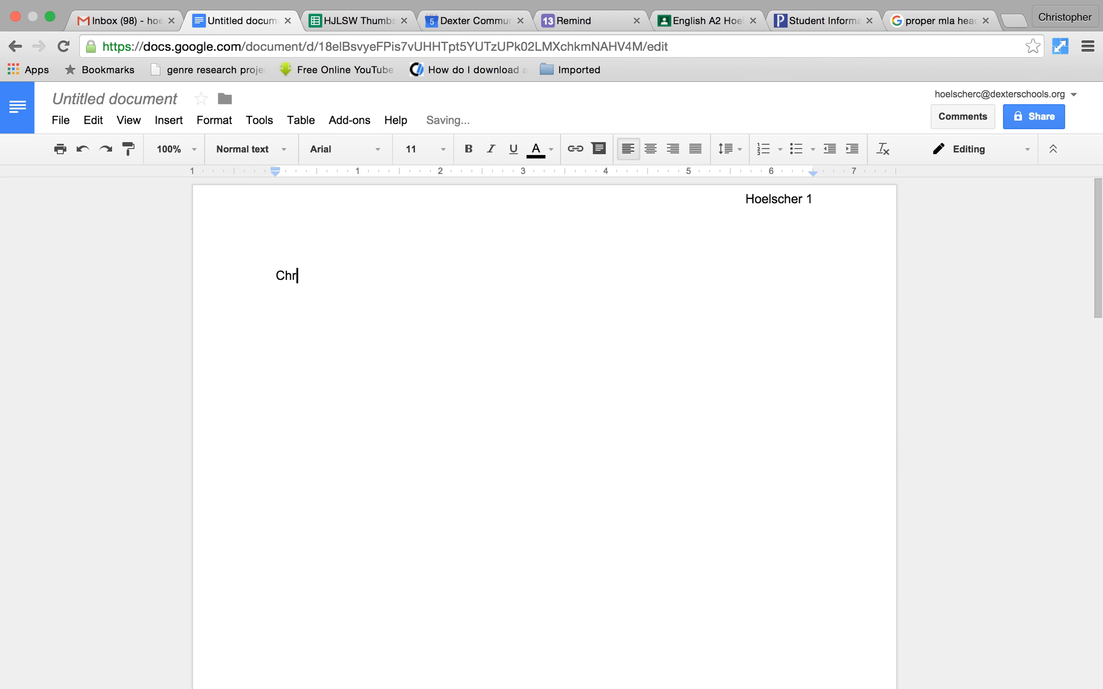
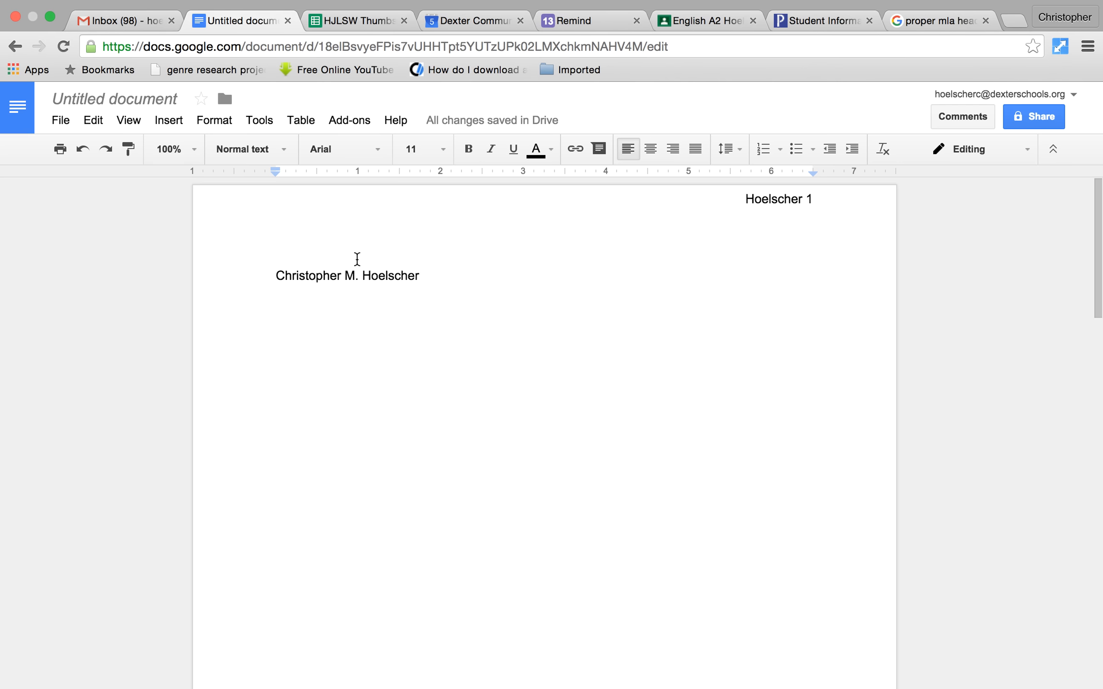
click(215, 121)
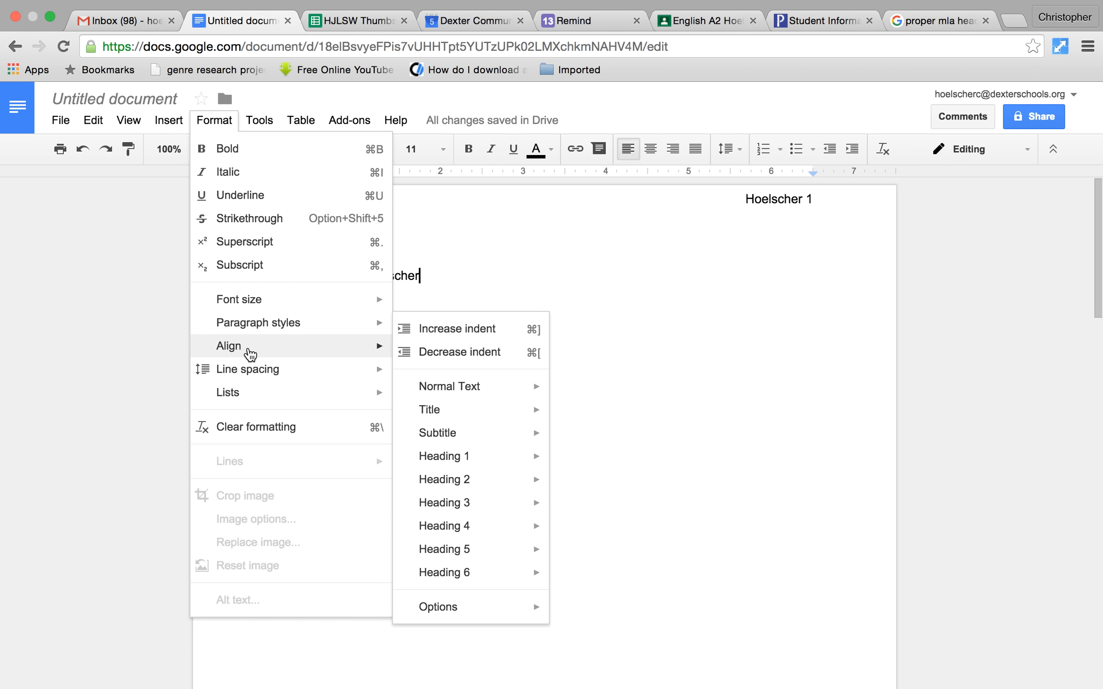
- Double-space the heading and type the instructor's name on the next line
mouse_move(253, 356)
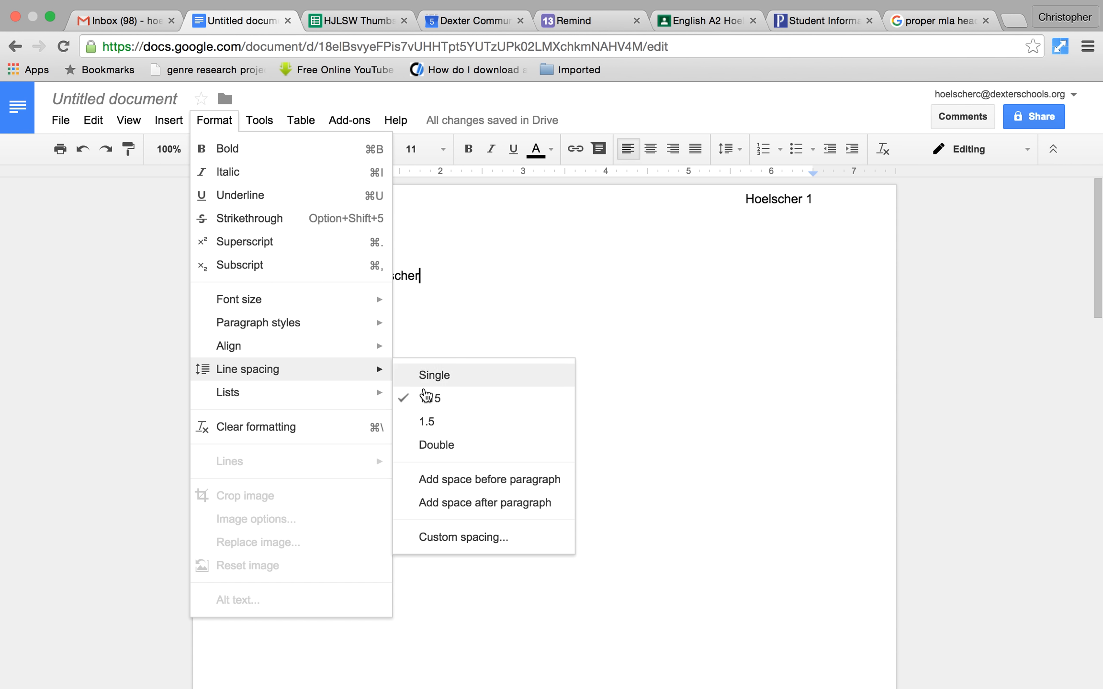
click(436, 447)
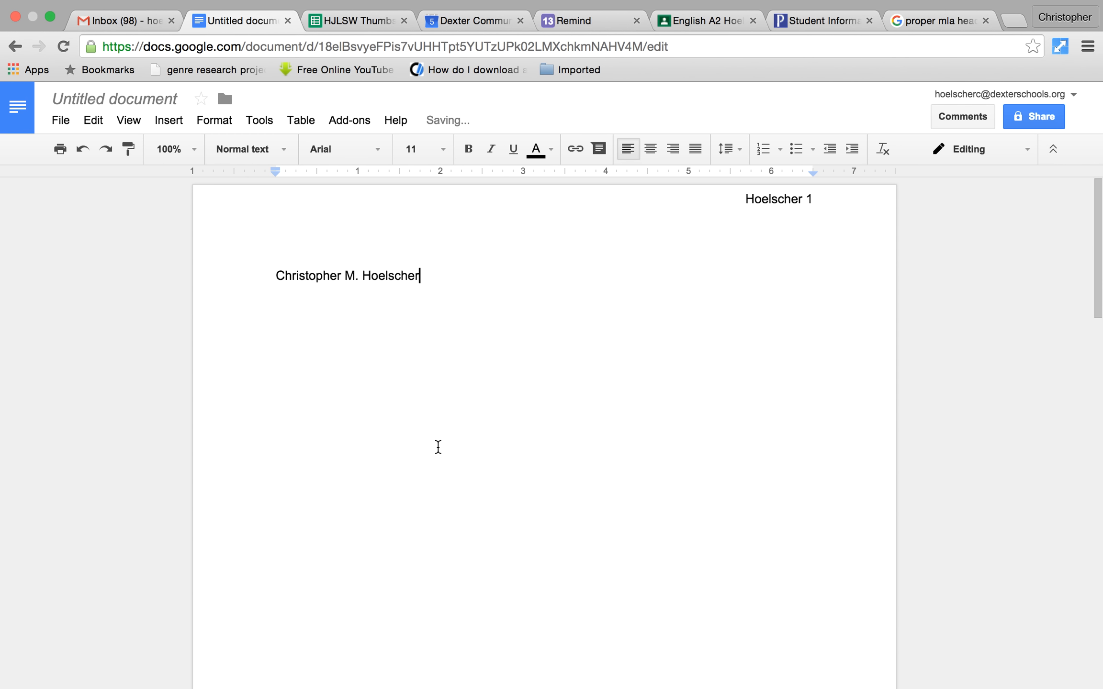
key(Return)
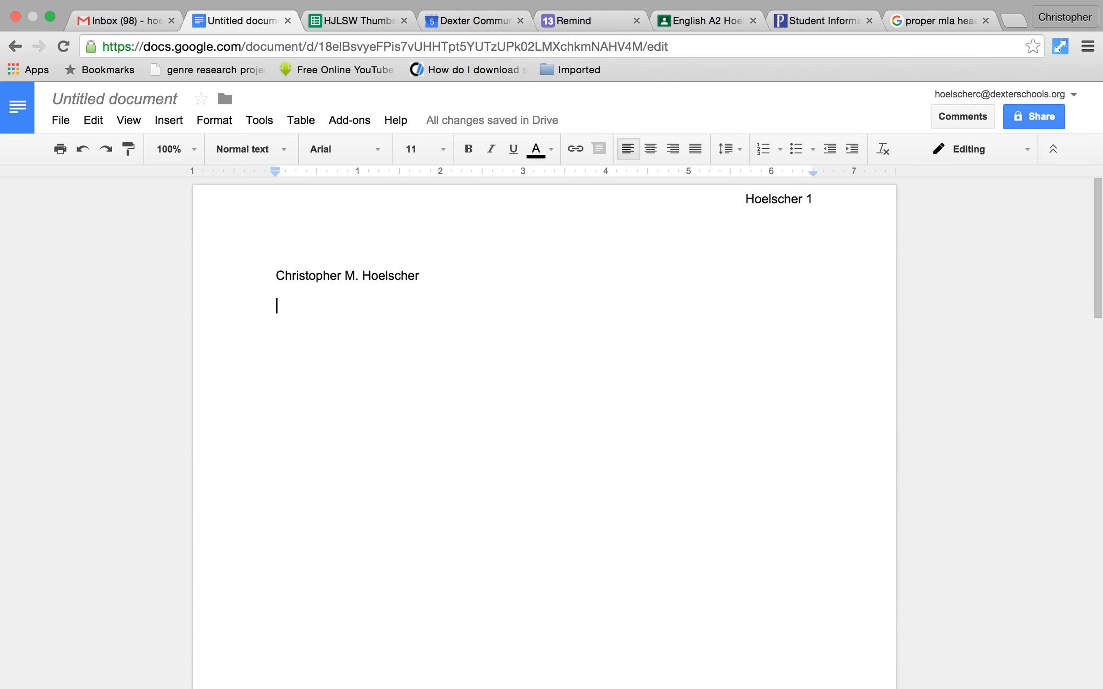
text(Hoelscher)
- Add the class 'ELA A1' and the date '11-05-15' on their own heading lines
key(Return)
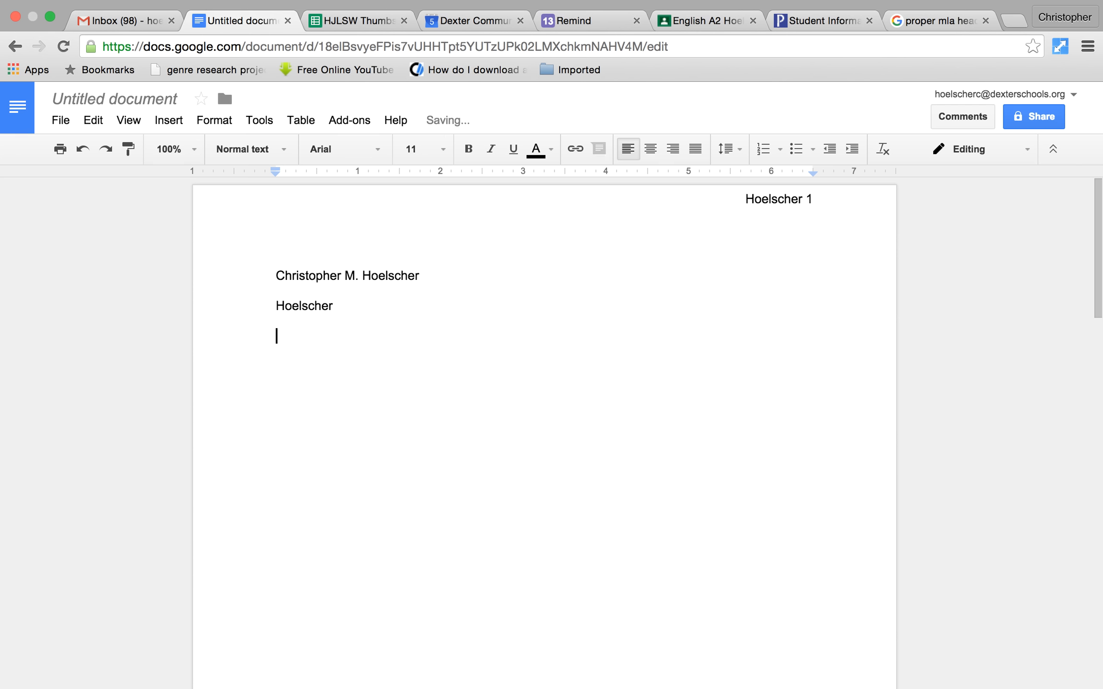
text(ELA A1)
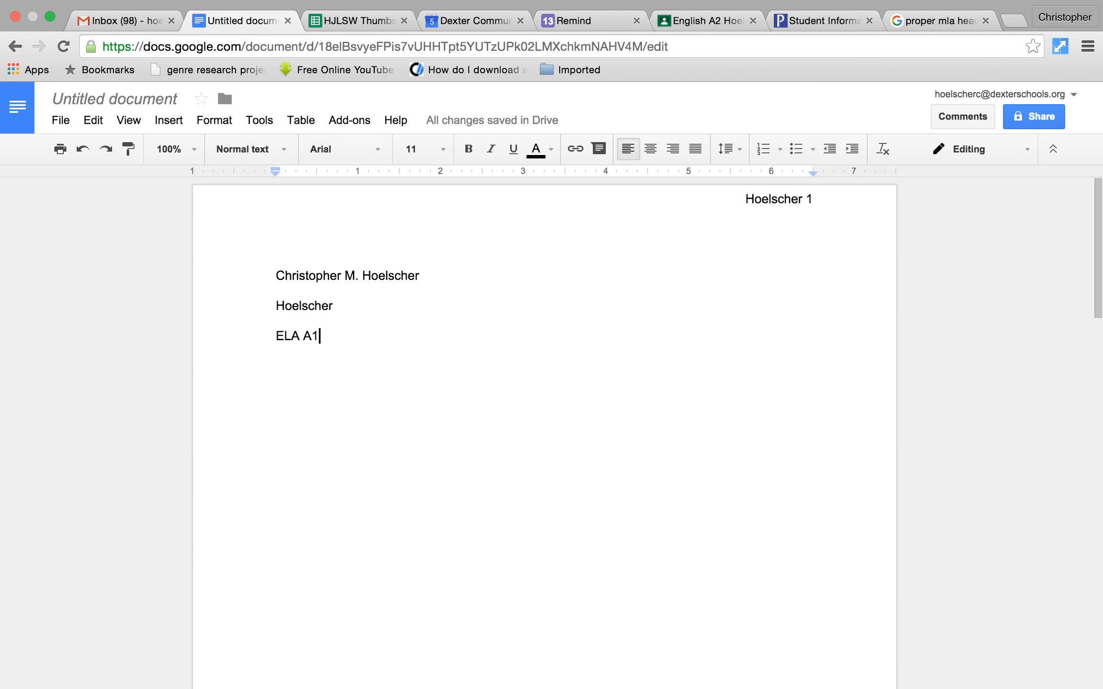
key(Return)
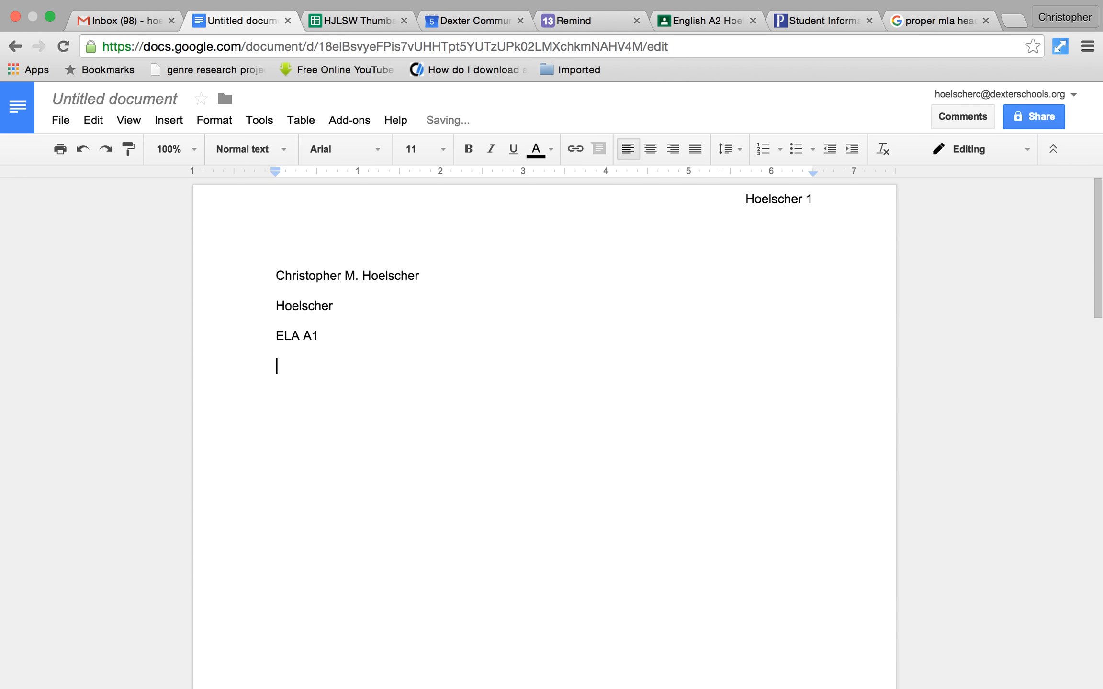
text(11-05-15)
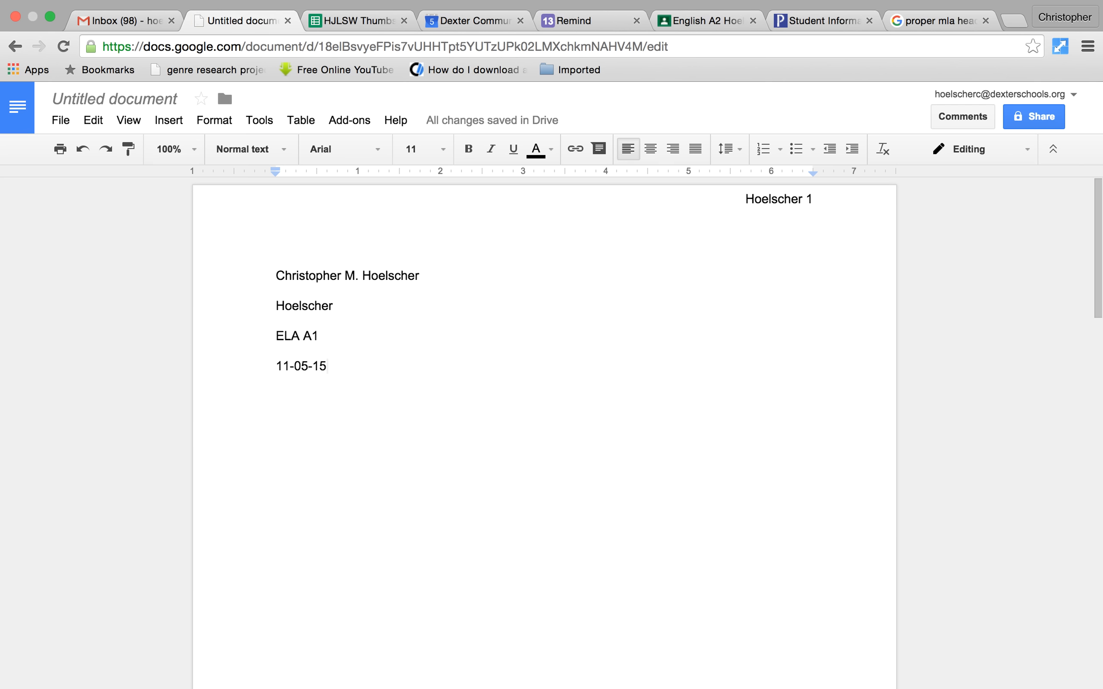
key(Return)
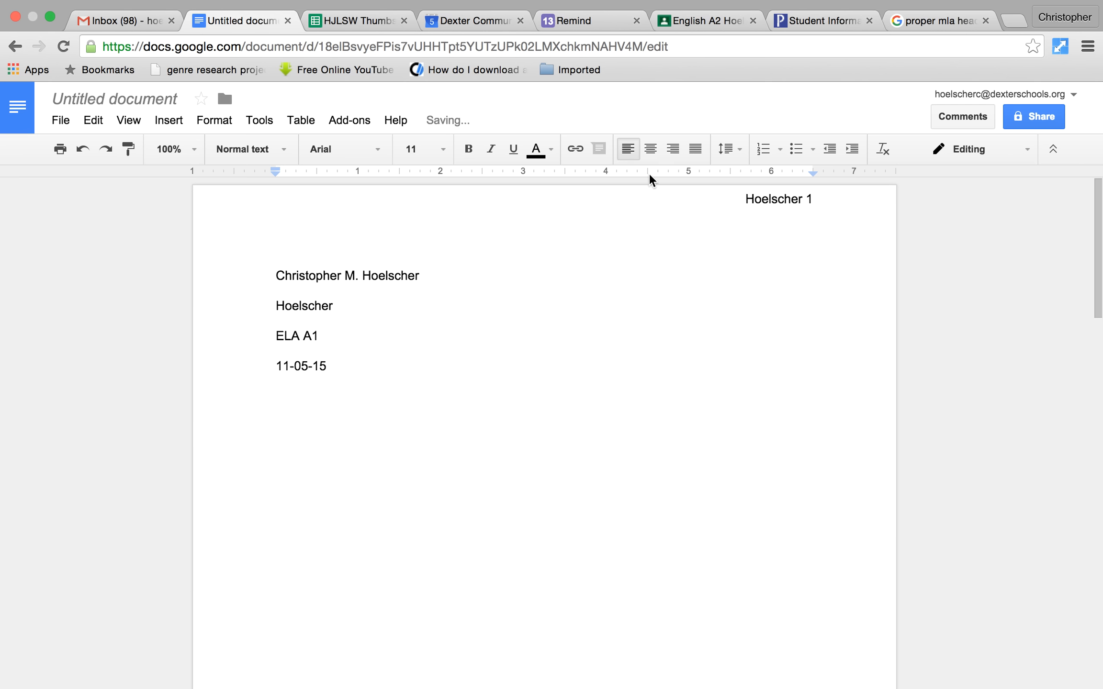
- Center the title 'Informative and Catchy Title' and left-align the line below it
click(650, 151)
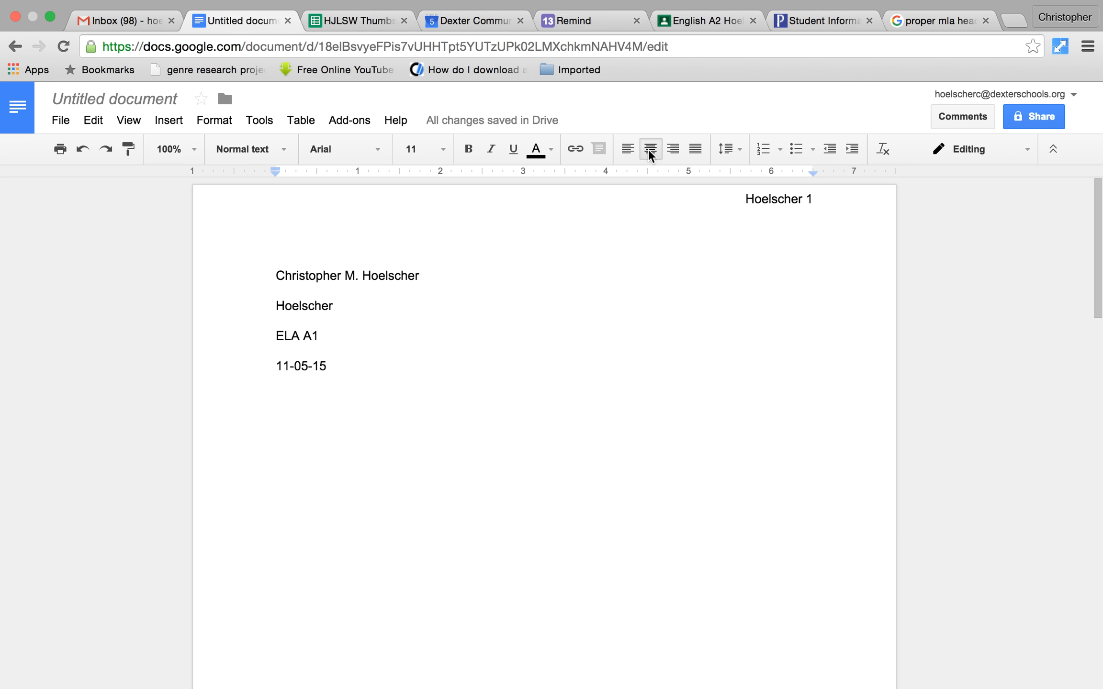
text(In)
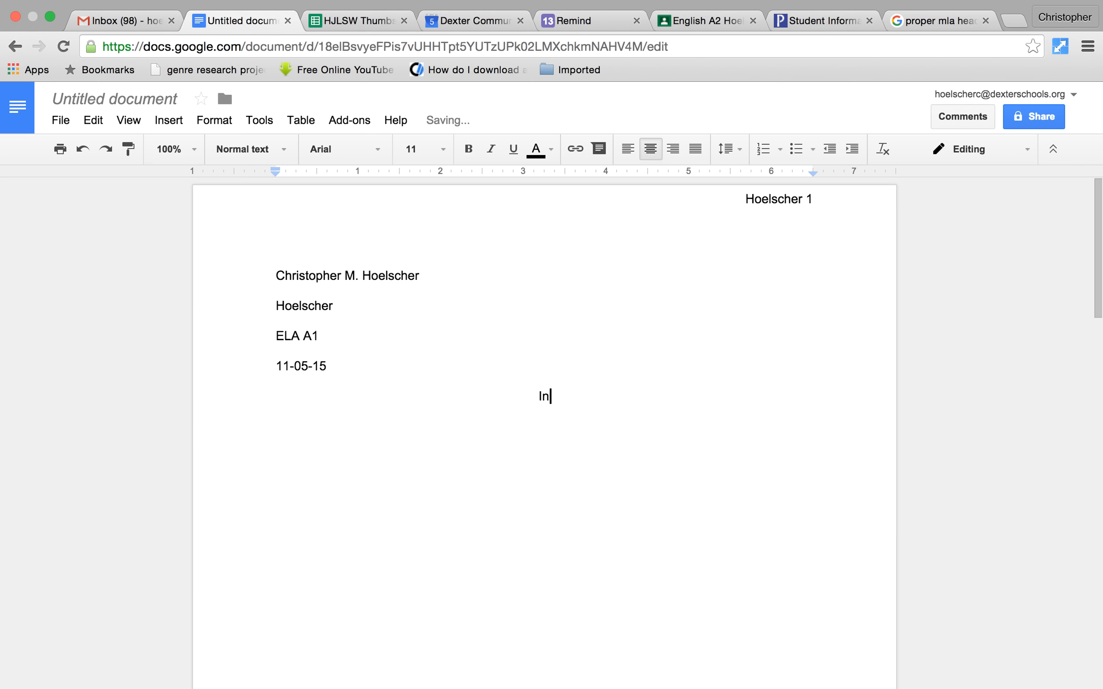
text(formative and Cactchy Title)
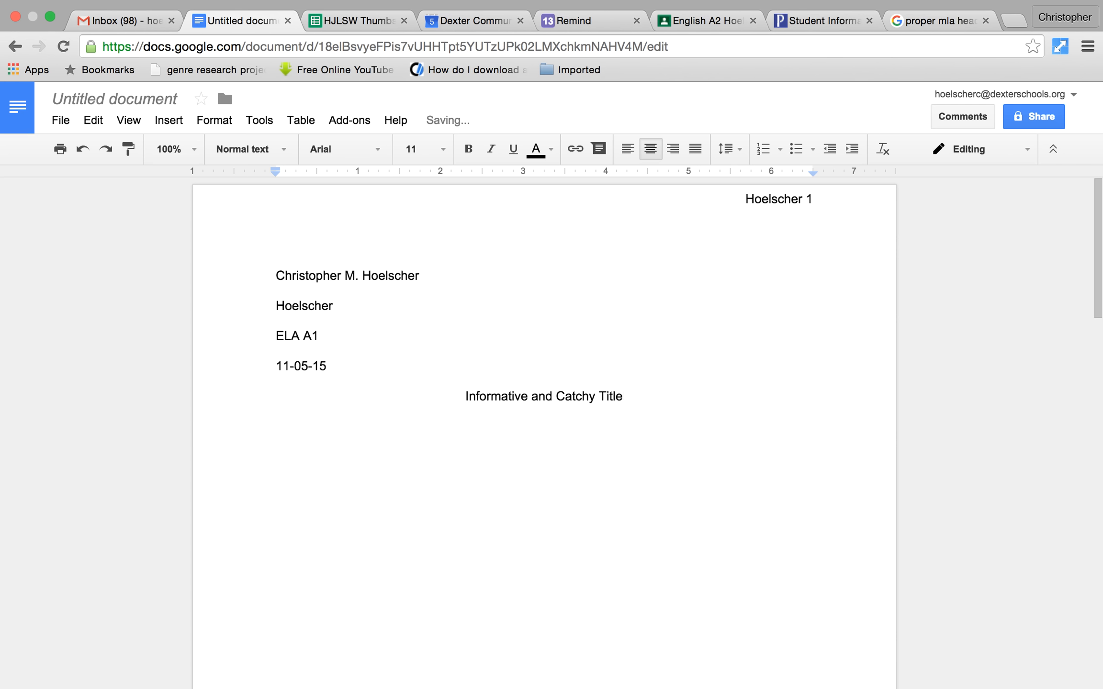
key(Return)
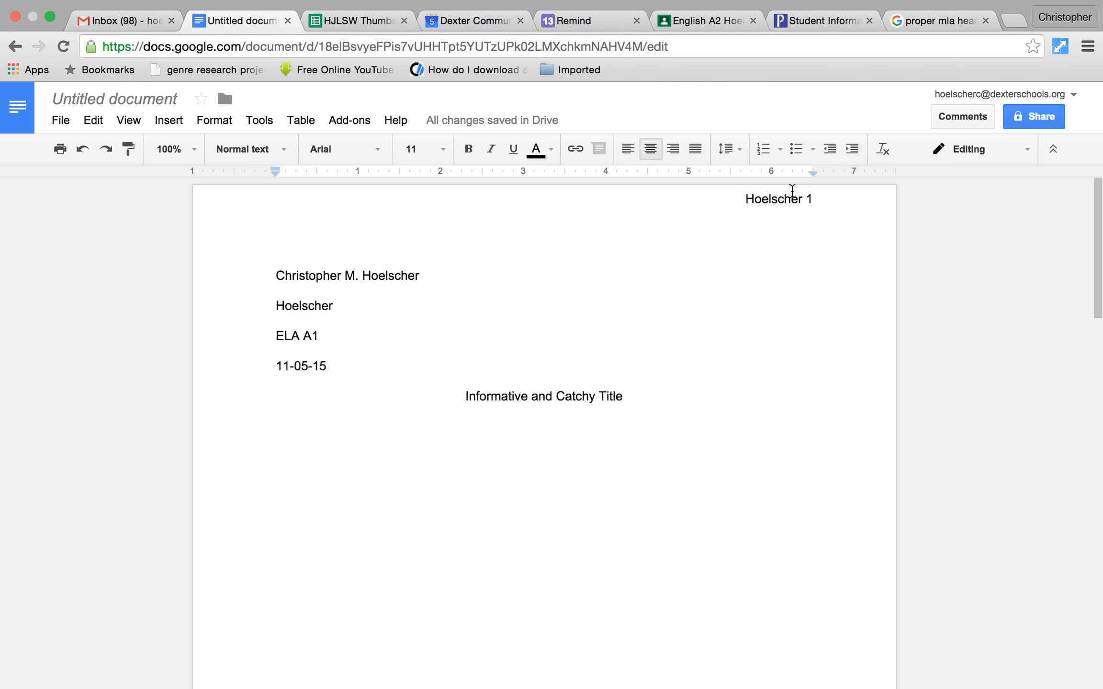
click(630, 150)
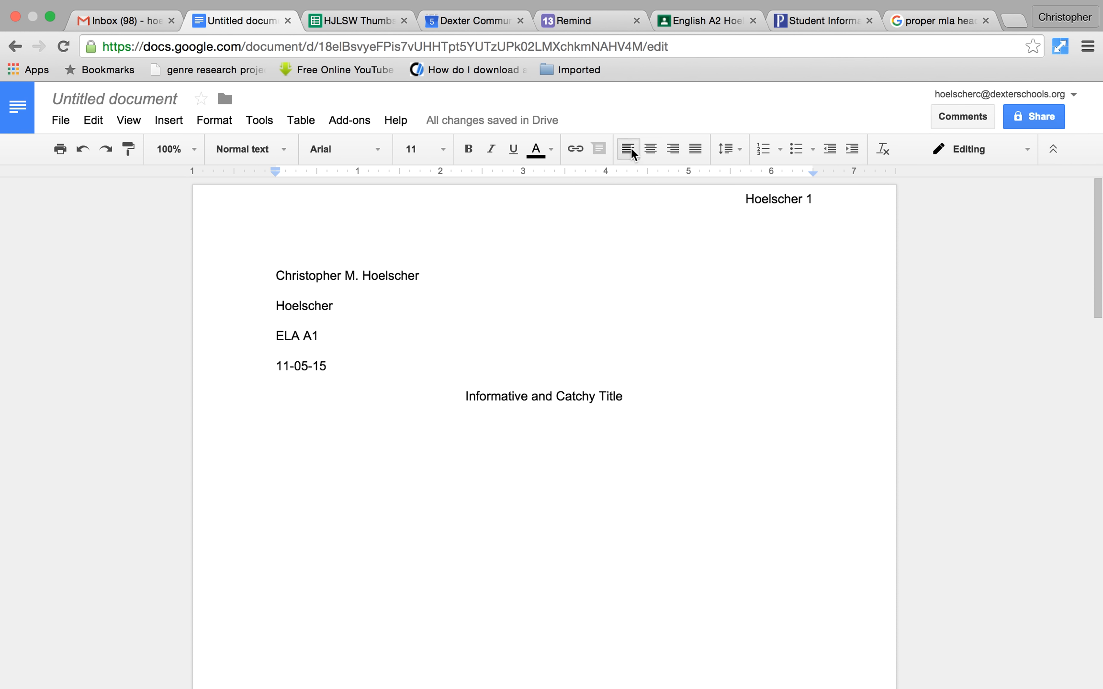
- Paste two first-line-indented 'Hey, like my draft?' sample paragraphs below the title
key(Tab)
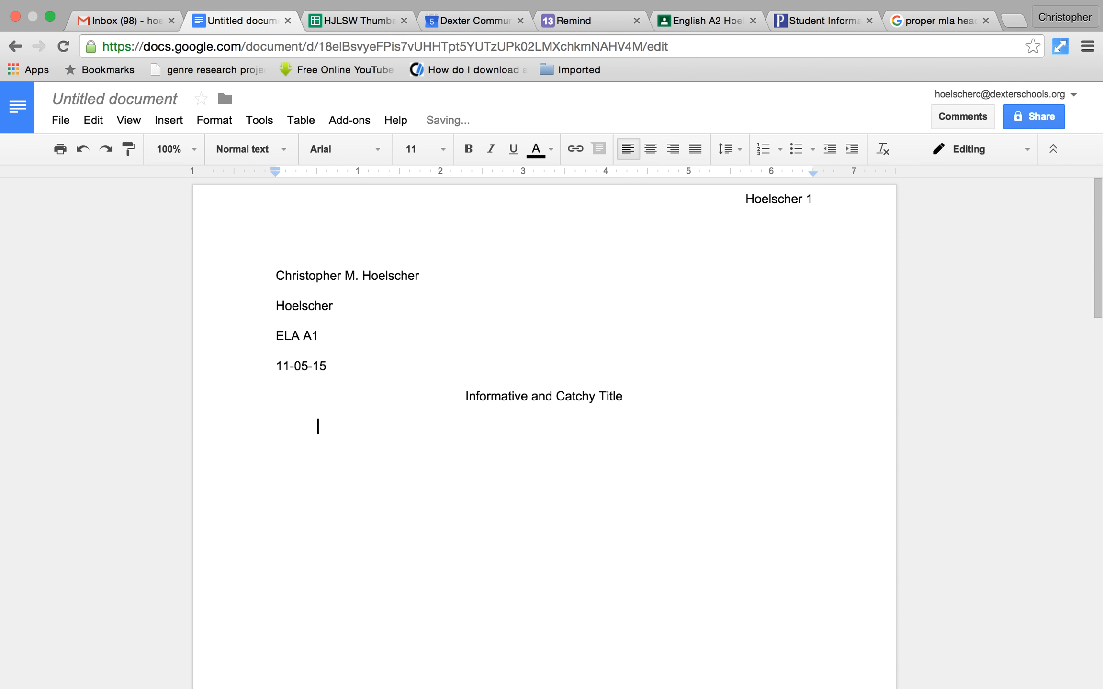
text(Hey, like my draft? Hey, like my draft? Hey, like my draft? Hey, like my draft? Hey, like my draft? Hey, like my draft? Hey, like my draft? Hey, like my draft? Hey, like my draft? Hey, like my draft? Hey, like my draft? Hey, like my draft? Hey, like my draft? Hey, like my draft? Hey, like my draft? Hey, like my draft?)
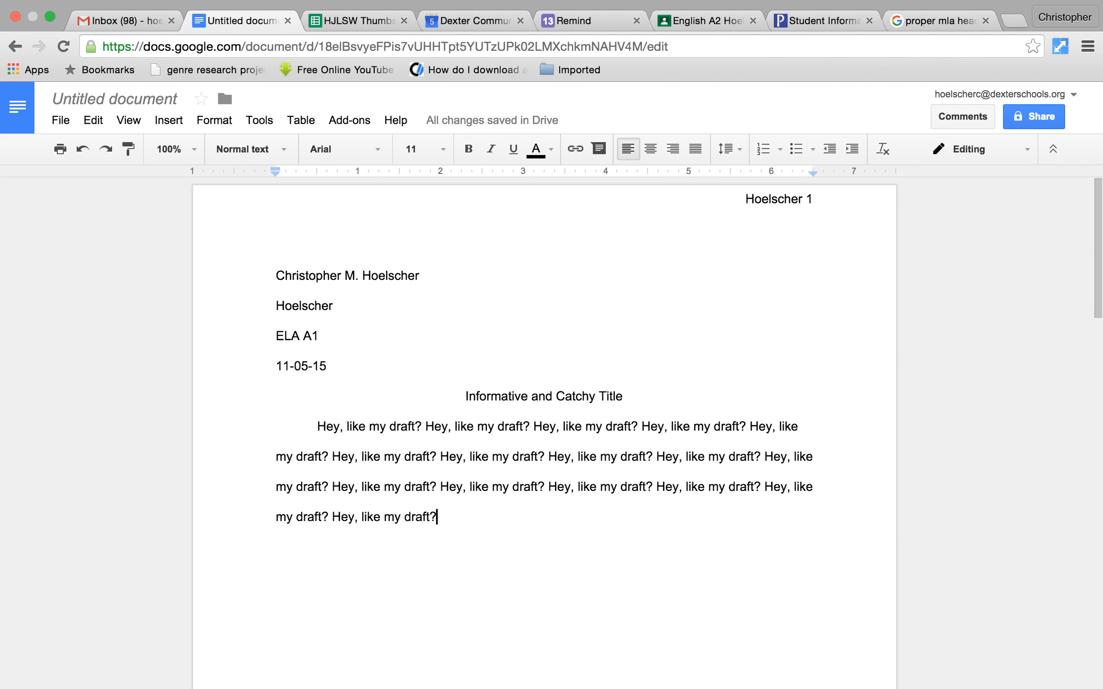
key(Return)
key(Tab)
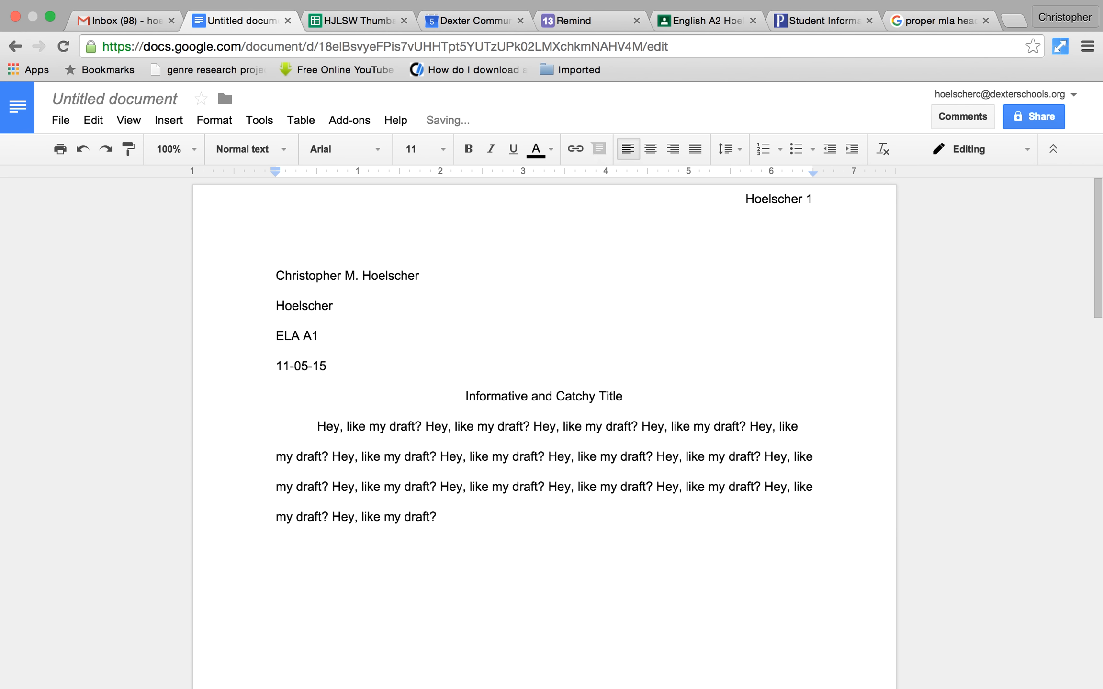
text(Hey, like my draft? Hey, like my draft? Hey, like my draft? Hey, like my draft? Hey, like my draft? Hey, like my draft? Hey, like my draft? Hey, like my draft? Hey, like my draft? Hey, like my draft? Hey, like my draft? Hey, like my draft? Hey, like my draft? Hey, like my draft? Hey, like my draft? Hey, like my draft?)
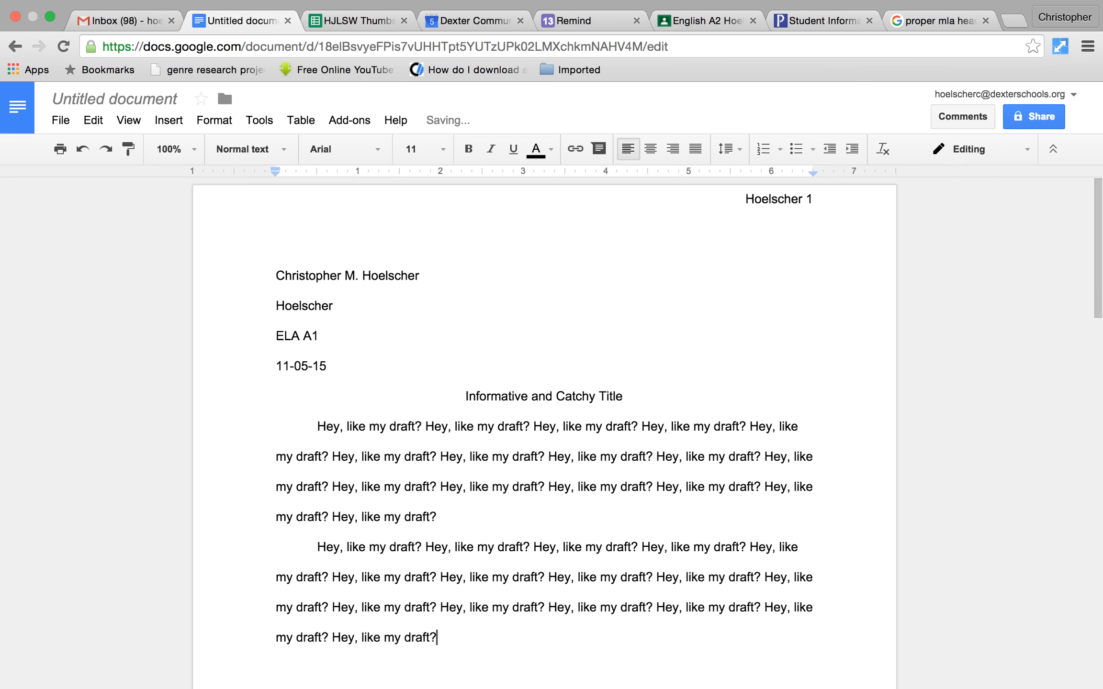
- Remove the extra blank line between the paragraphs and select both body paragraphs
click(447, 517)
key(Return)
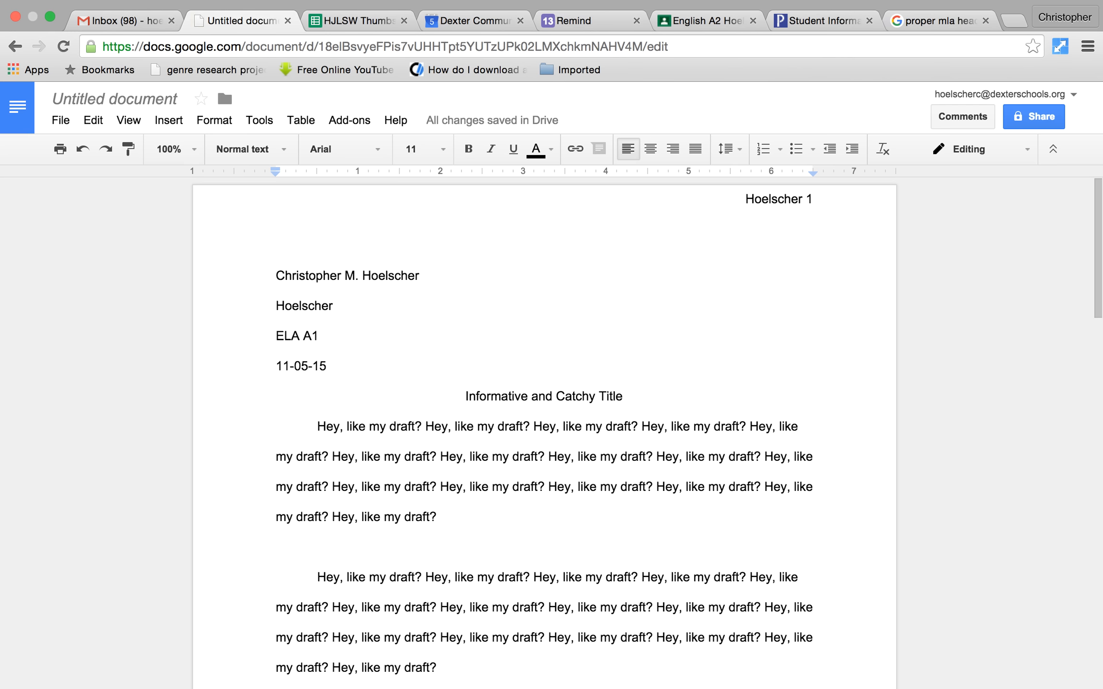
key(BackSpace)
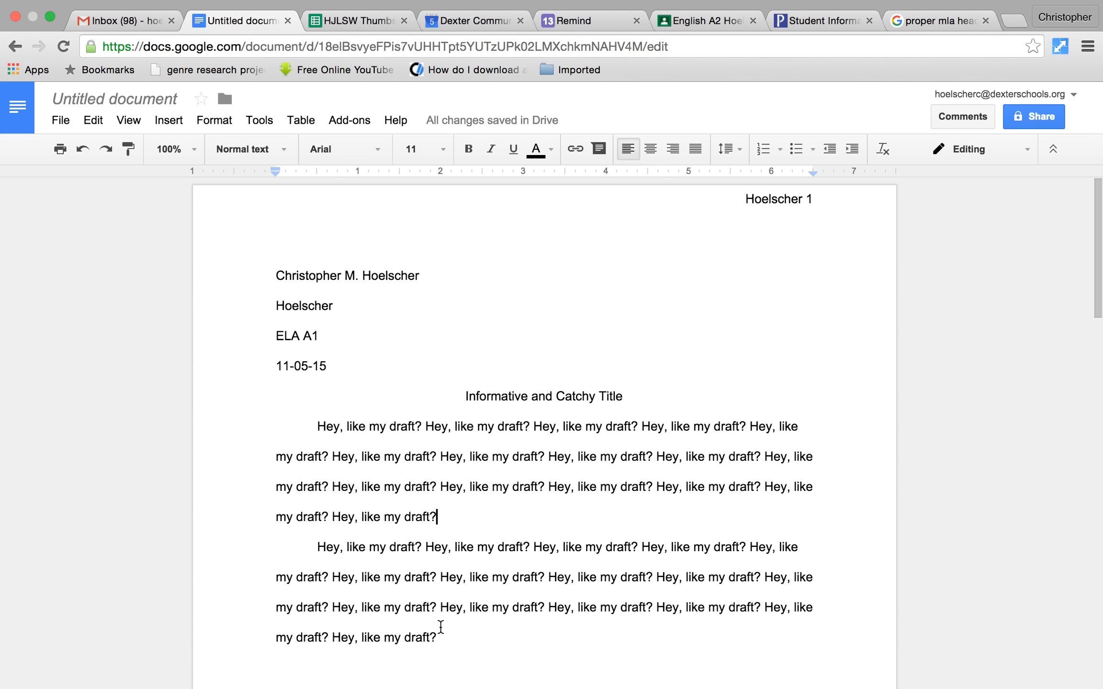
click(438, 638)
drag(437, 638, 315, 428)
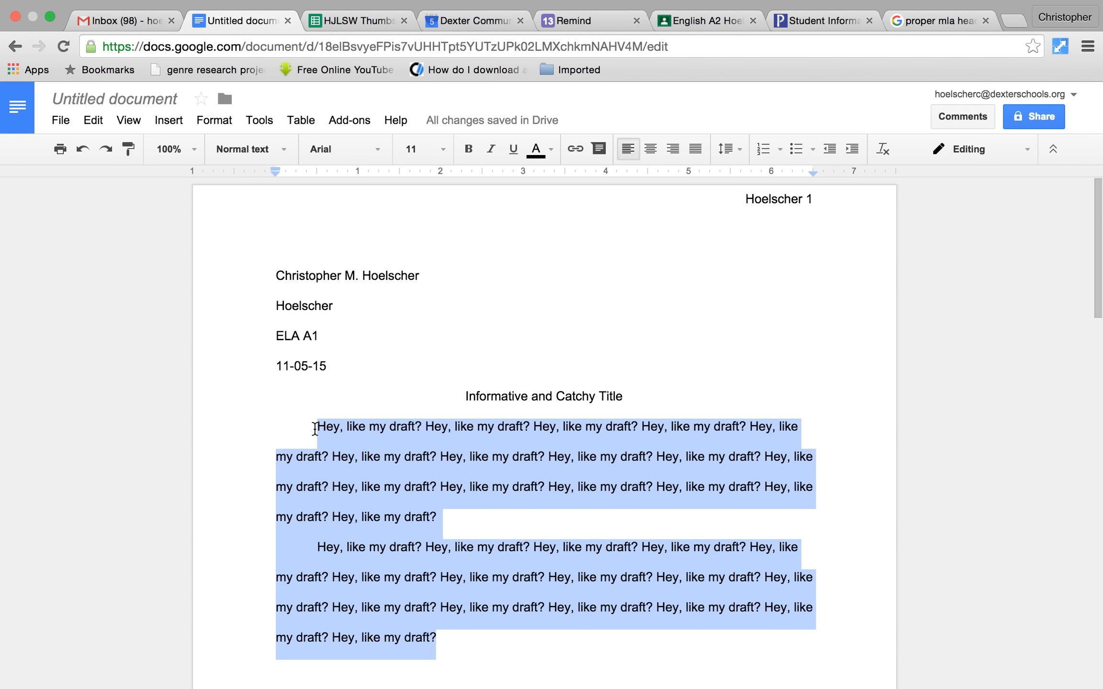
- Apply Times New Roman to the heading, title and body paragraphs
drag(315, 428, 315, 254)
drag(386, 198, 265, 280)
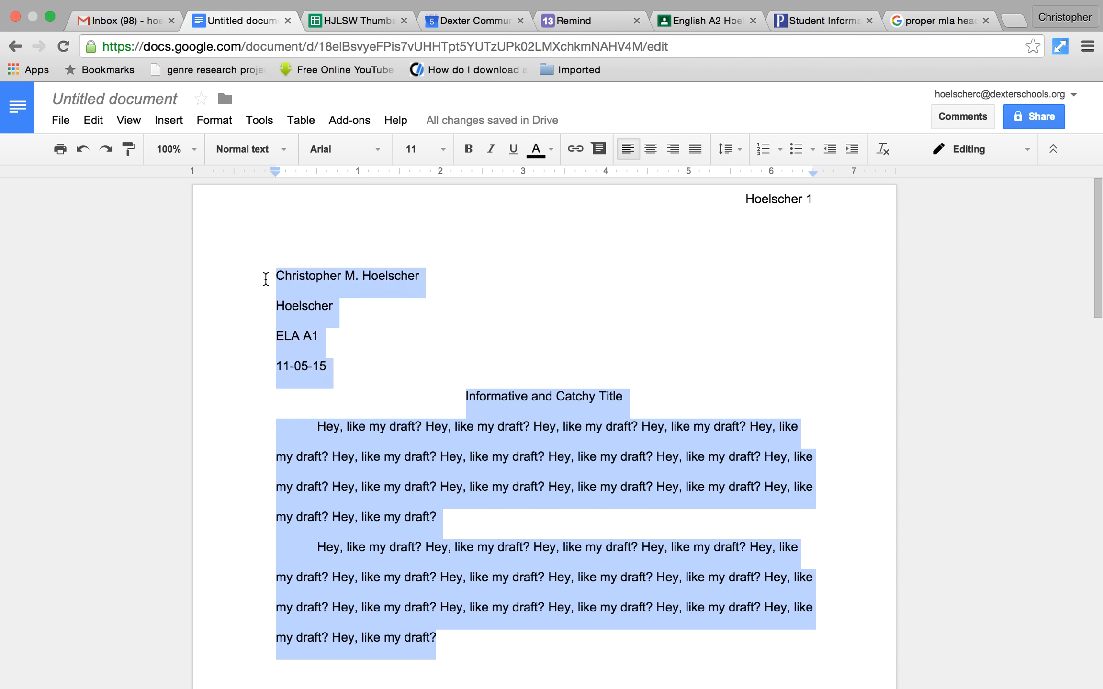
click(376, 149)
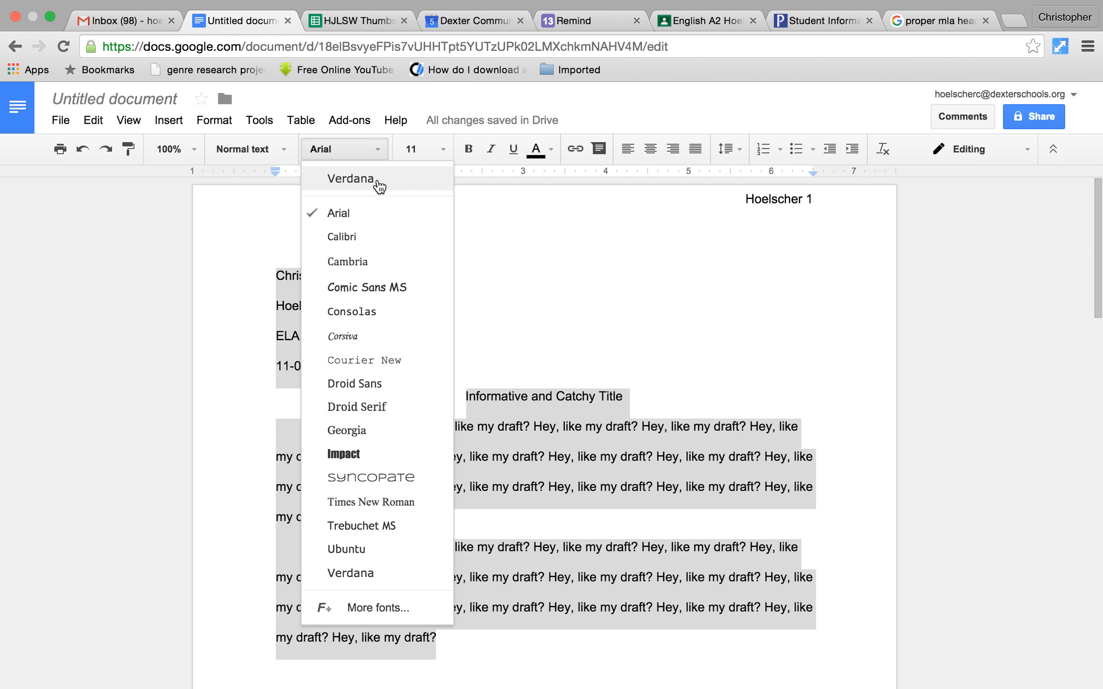
key(Down)
key(Down)
key(Down)
key(Down)
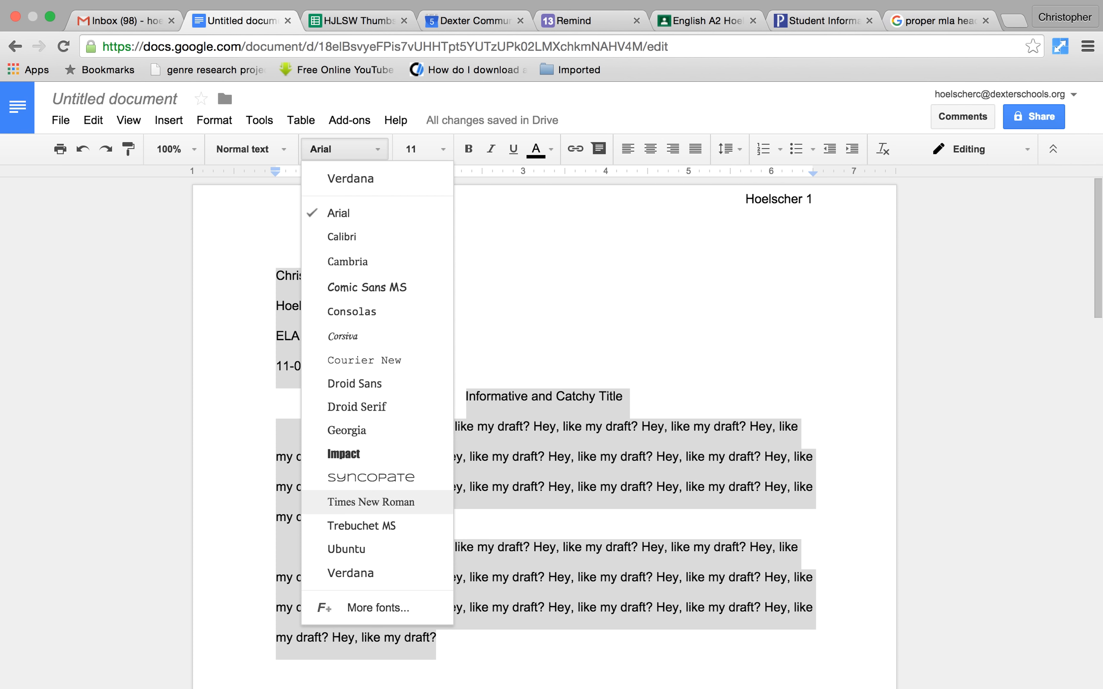
key(Return)
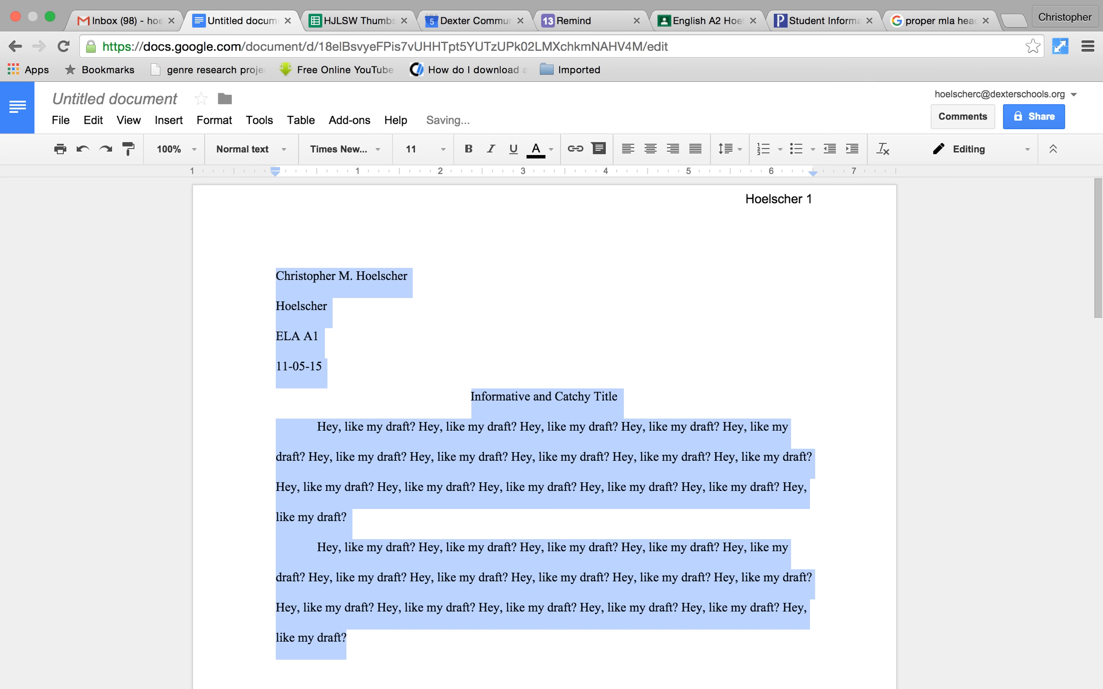
click(805, 378)
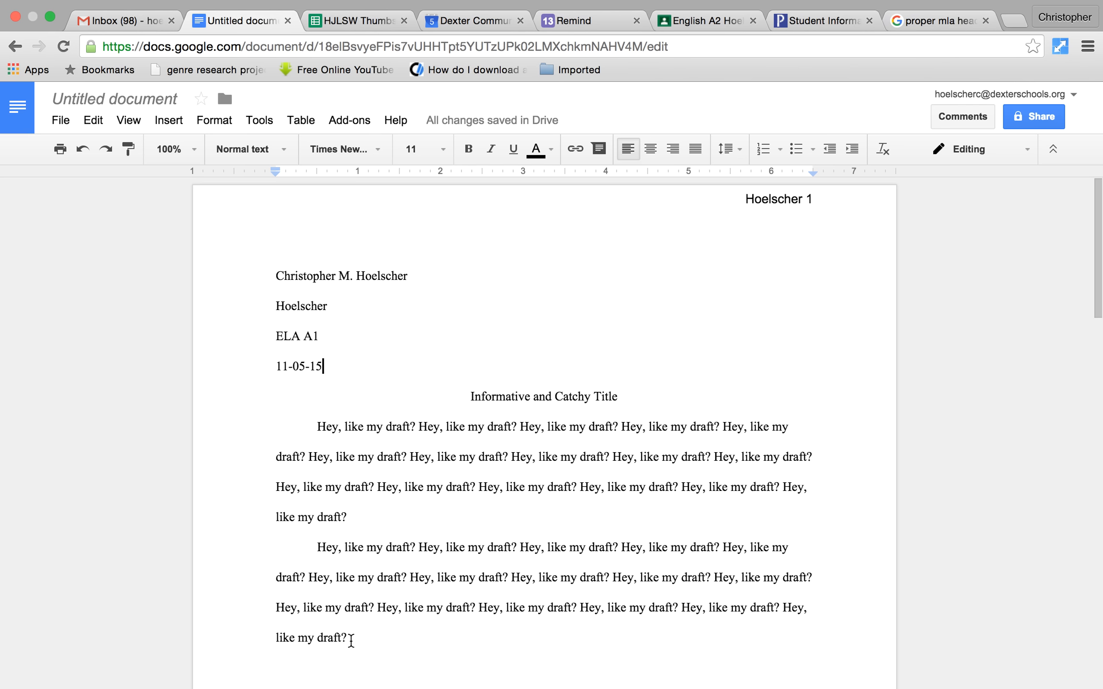
drag(350, 638, 268, 291)
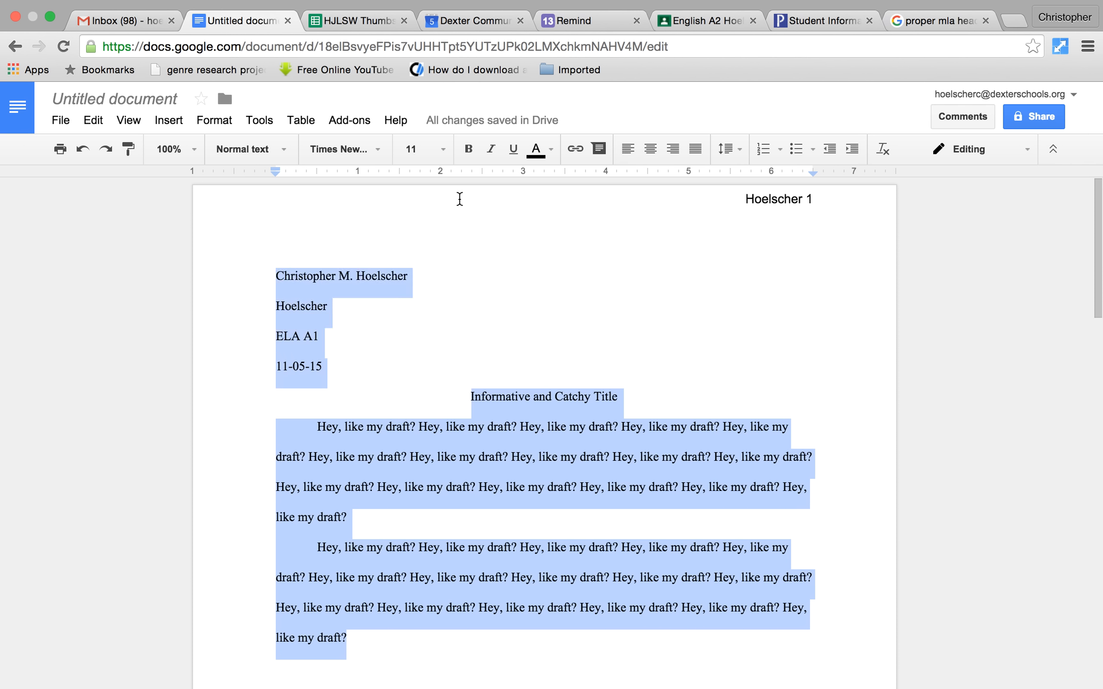
- Set all the essay text to font size 12 and exit full-screen mode
click(444, 149)
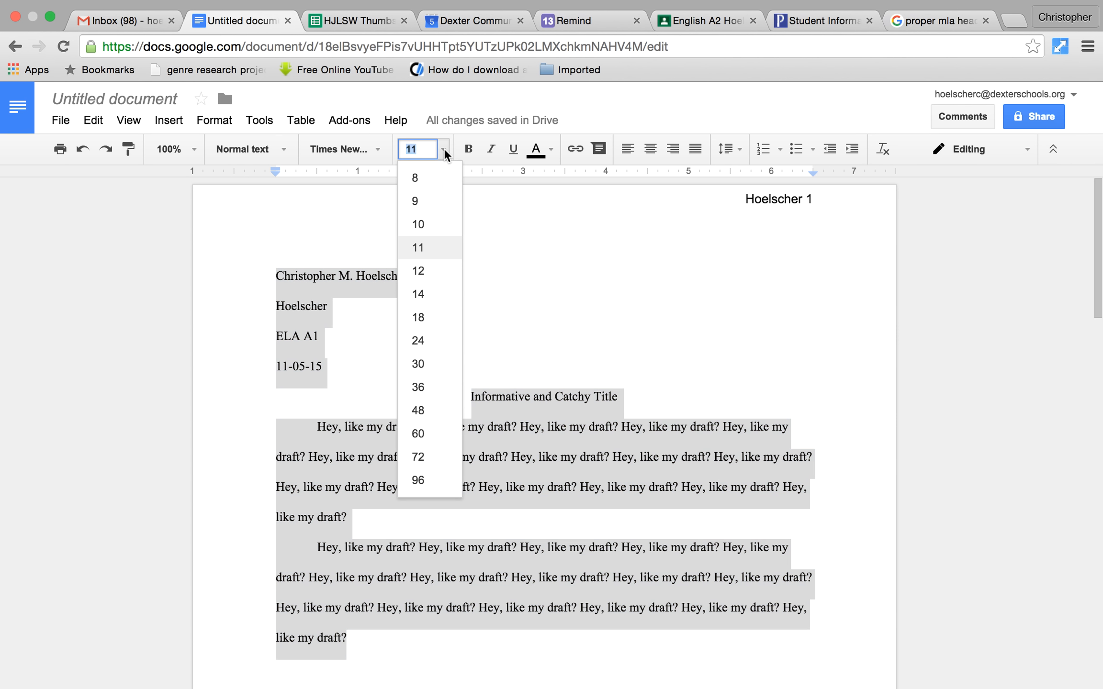
click(417, 271)
click(567, 324)
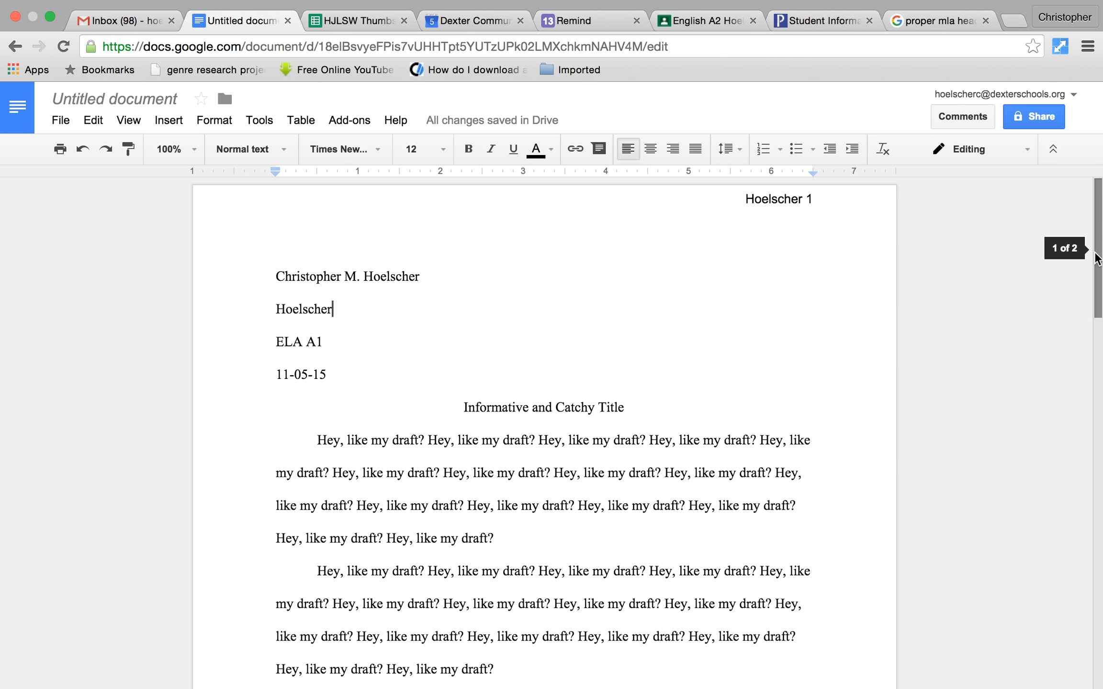
mouse_move(1097, 259)
mouse_down()
mouse_move(1097, 311)
mouse_move(1097, 258)
mouse_up()
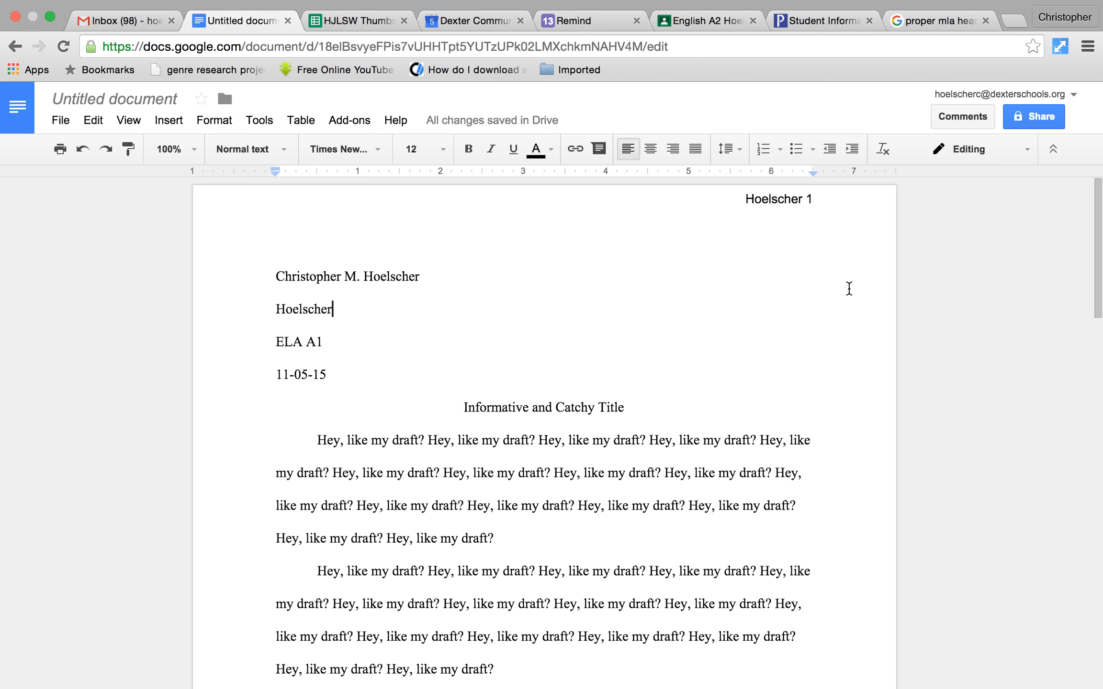
click(49, 18)
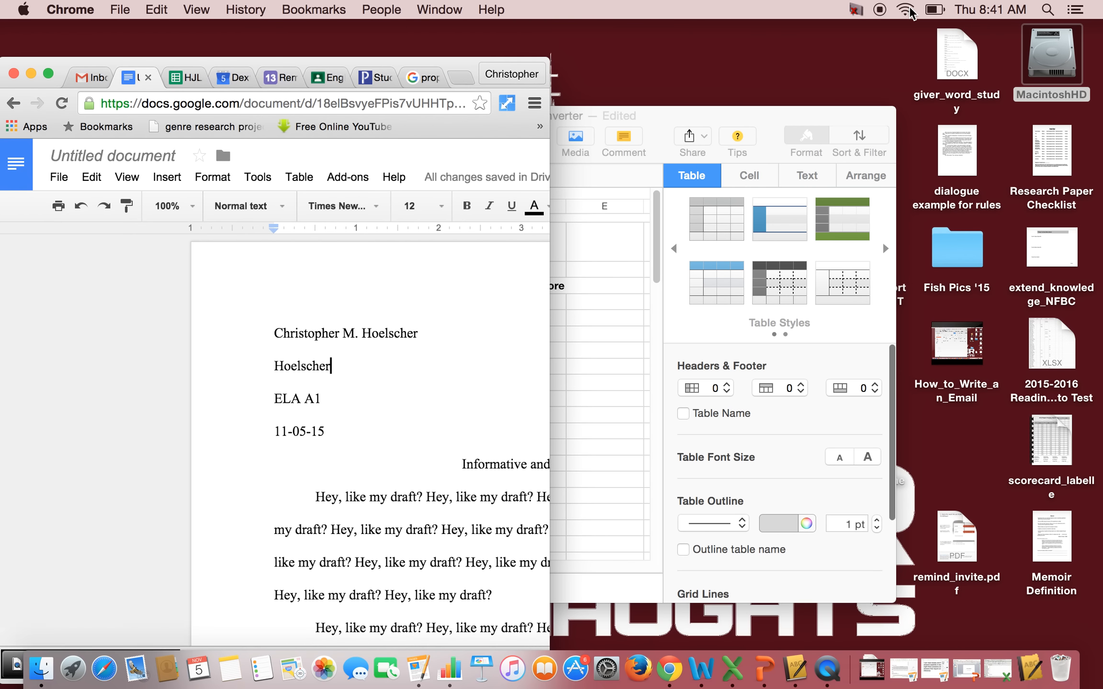